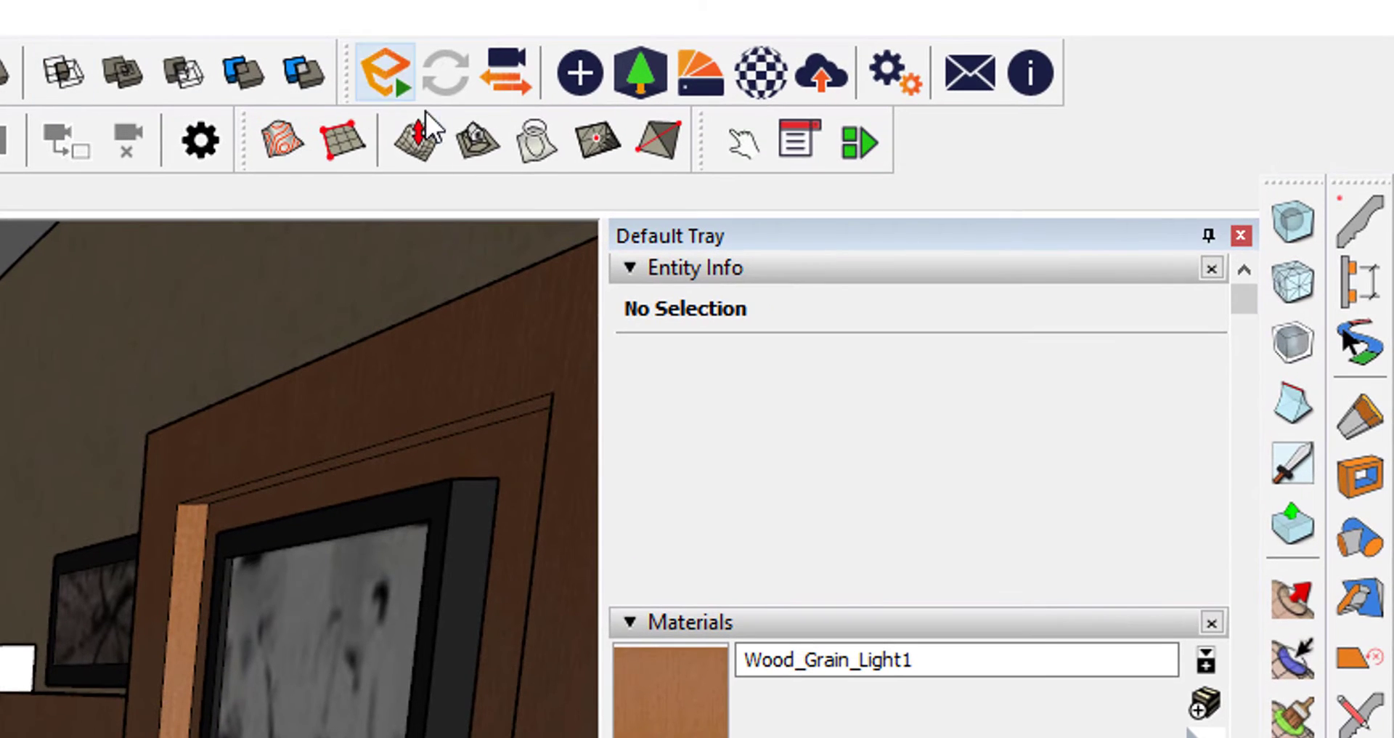
Start Enscape rendering for the hotel room SketchUp model
left_click(382, 69)
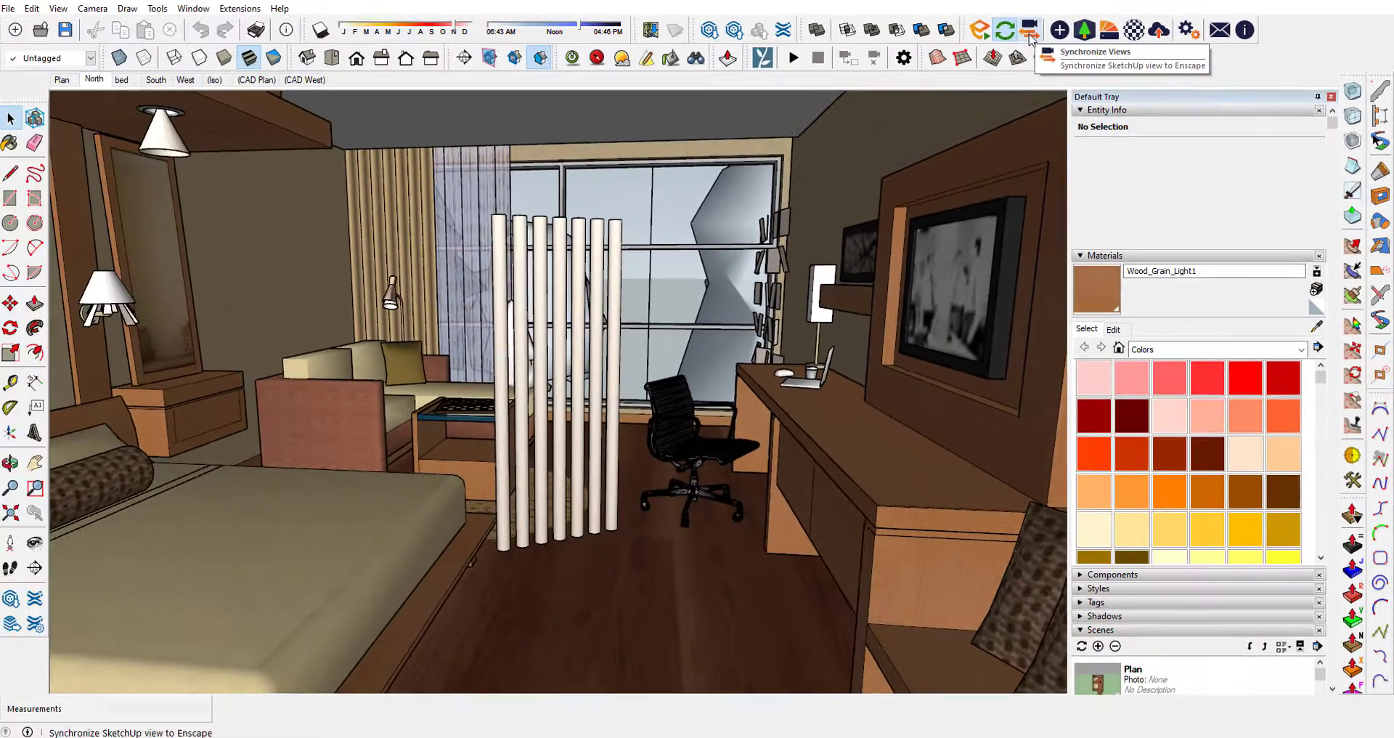
Sync Enscape with the SketchUp camera, then frame the sofa, desk and lake-view window from inside the room
left_click(1033, 37)
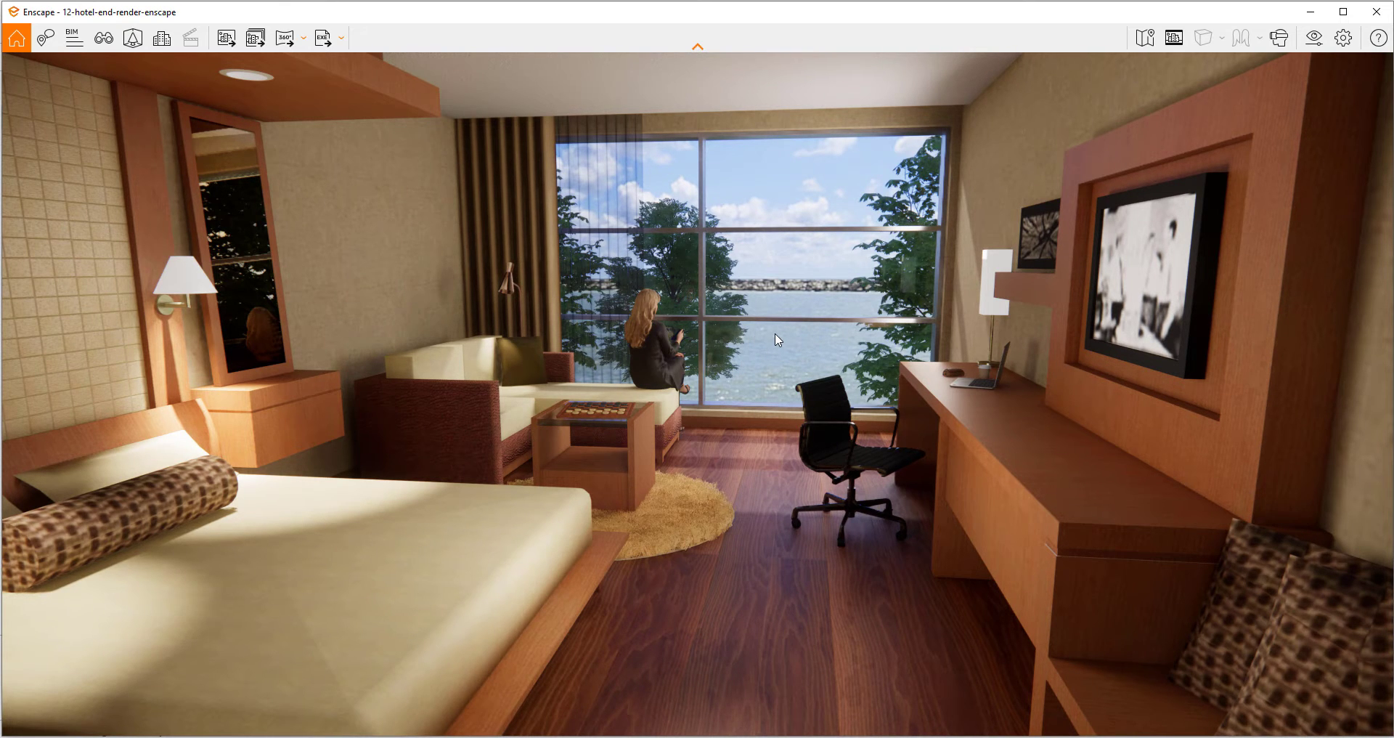
scroll(769, 331, "up", 3)
scroll(744, 291, "up", 2)
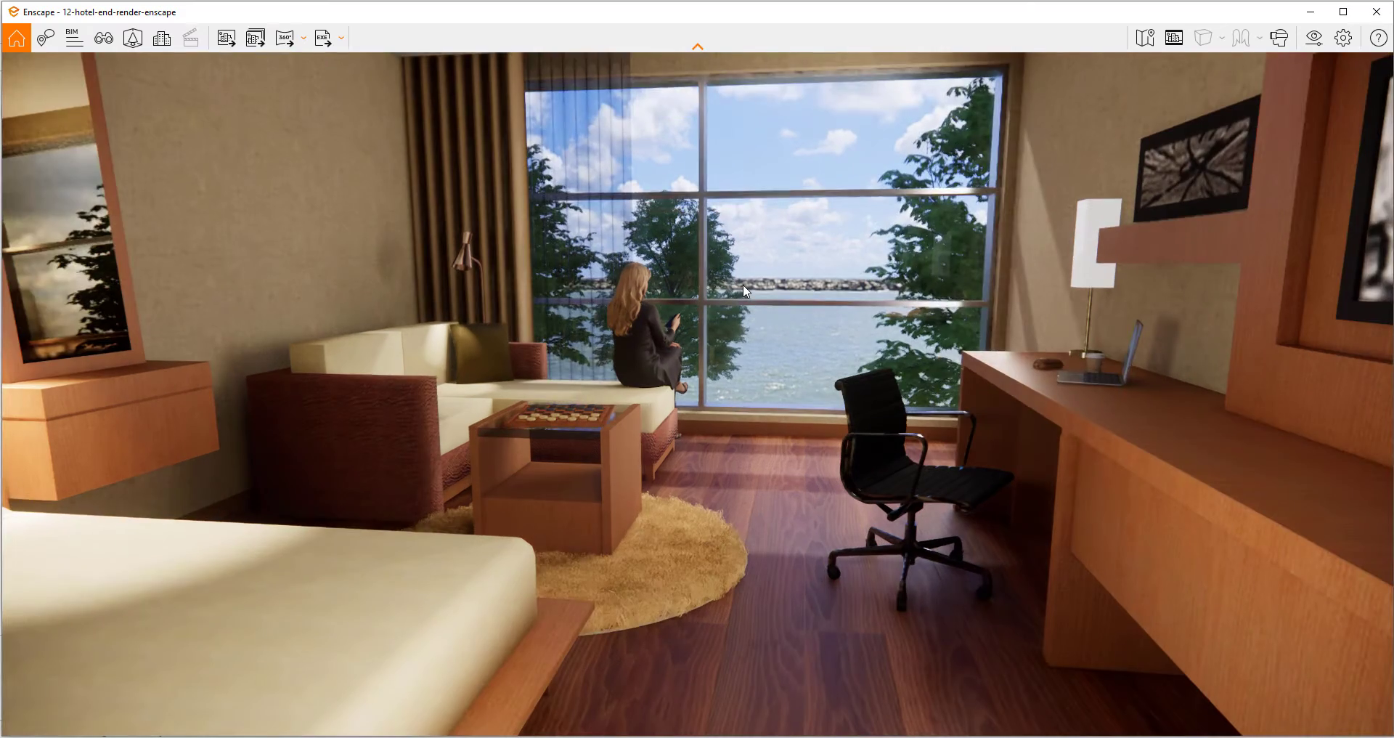
scroll(743, 289, "up", 3)
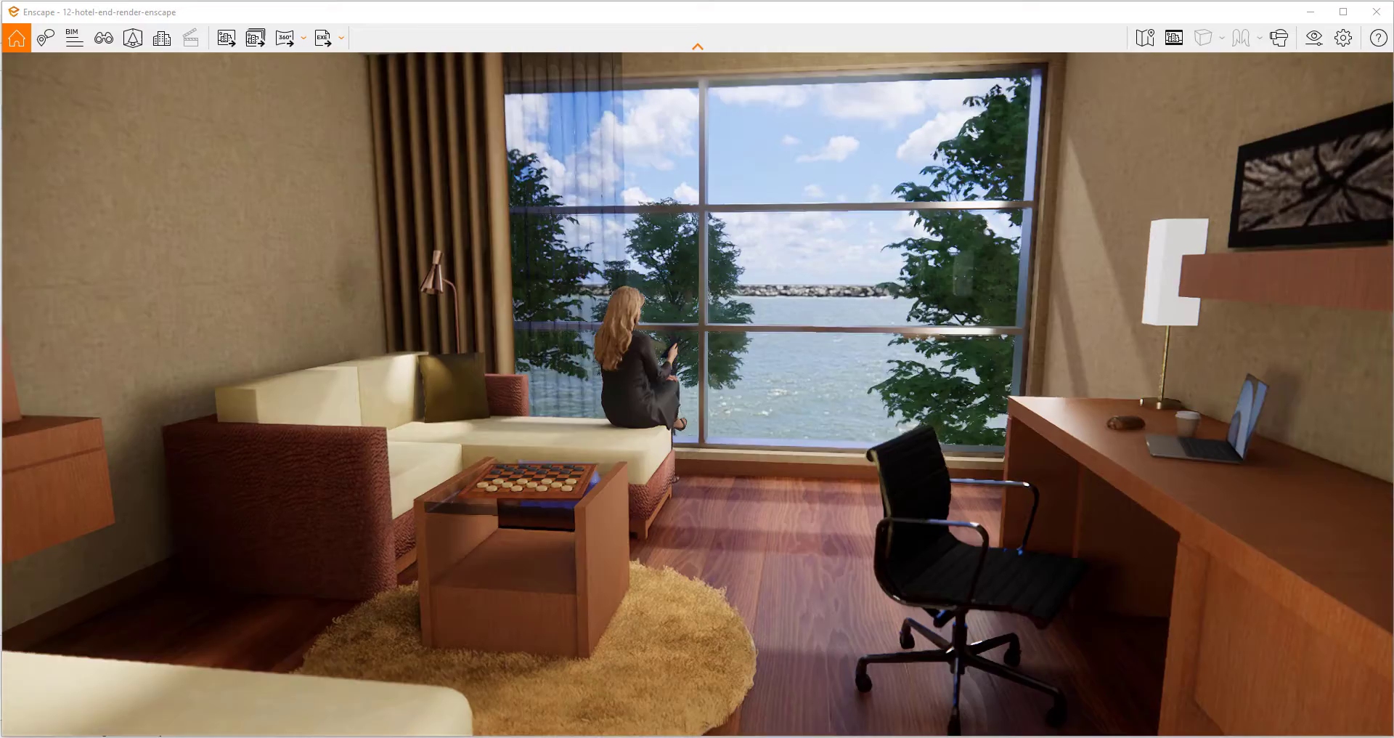
scroll(791, 426, "down", 3)
left_click_drag(697, 392, 697, 363)
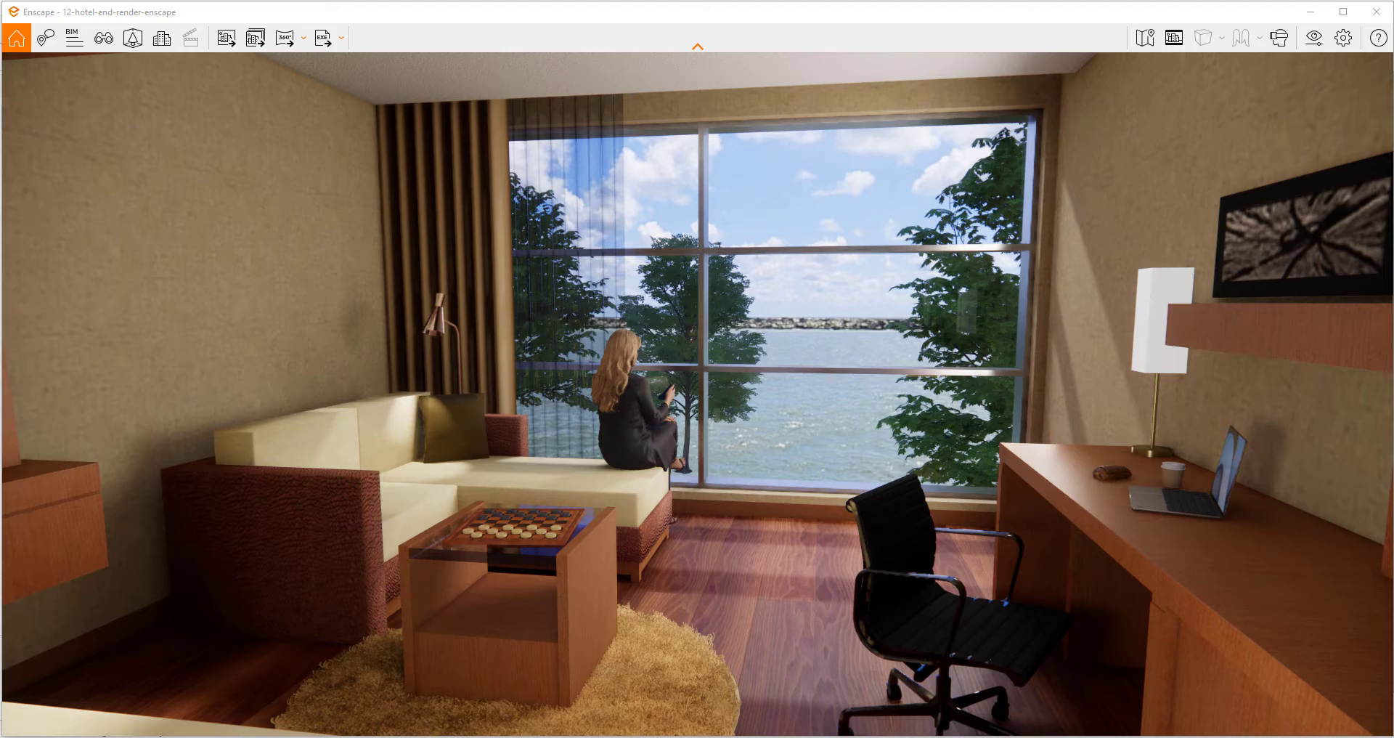
key("a")
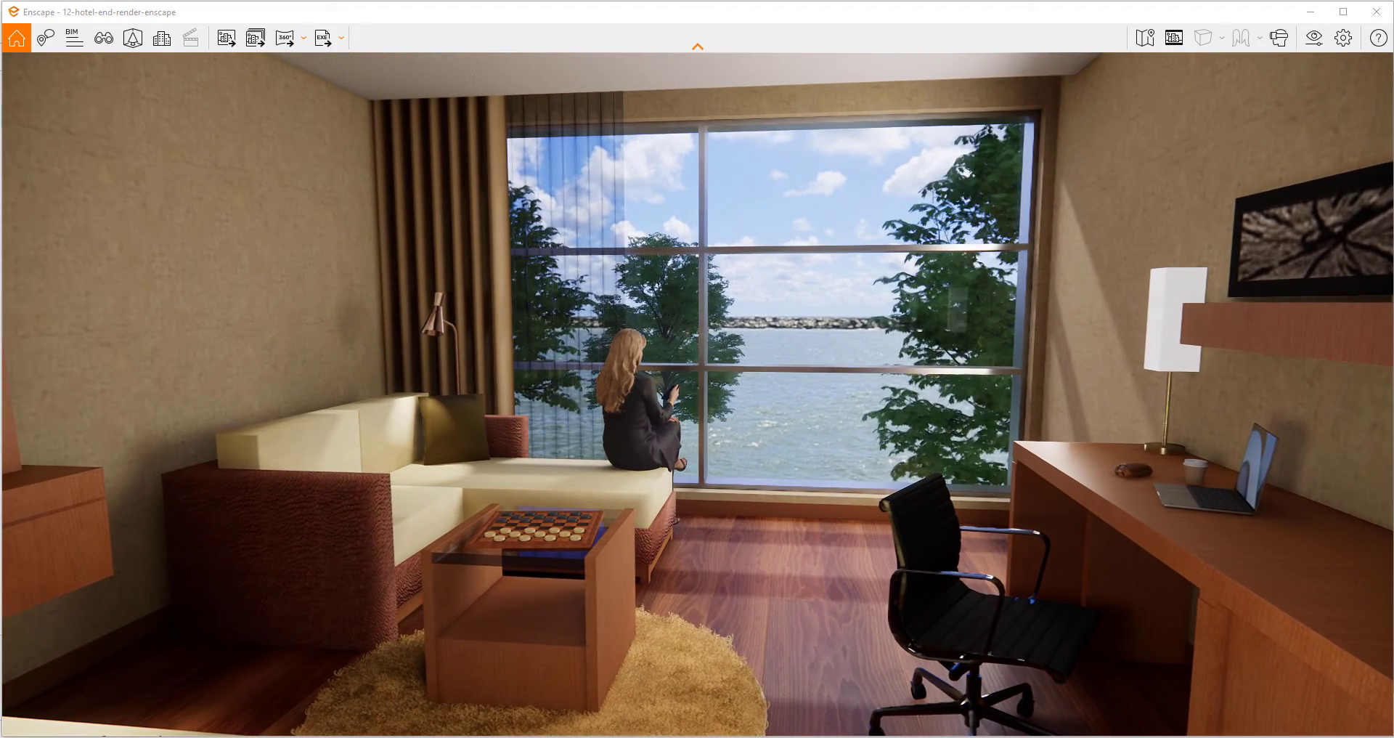
key("d")
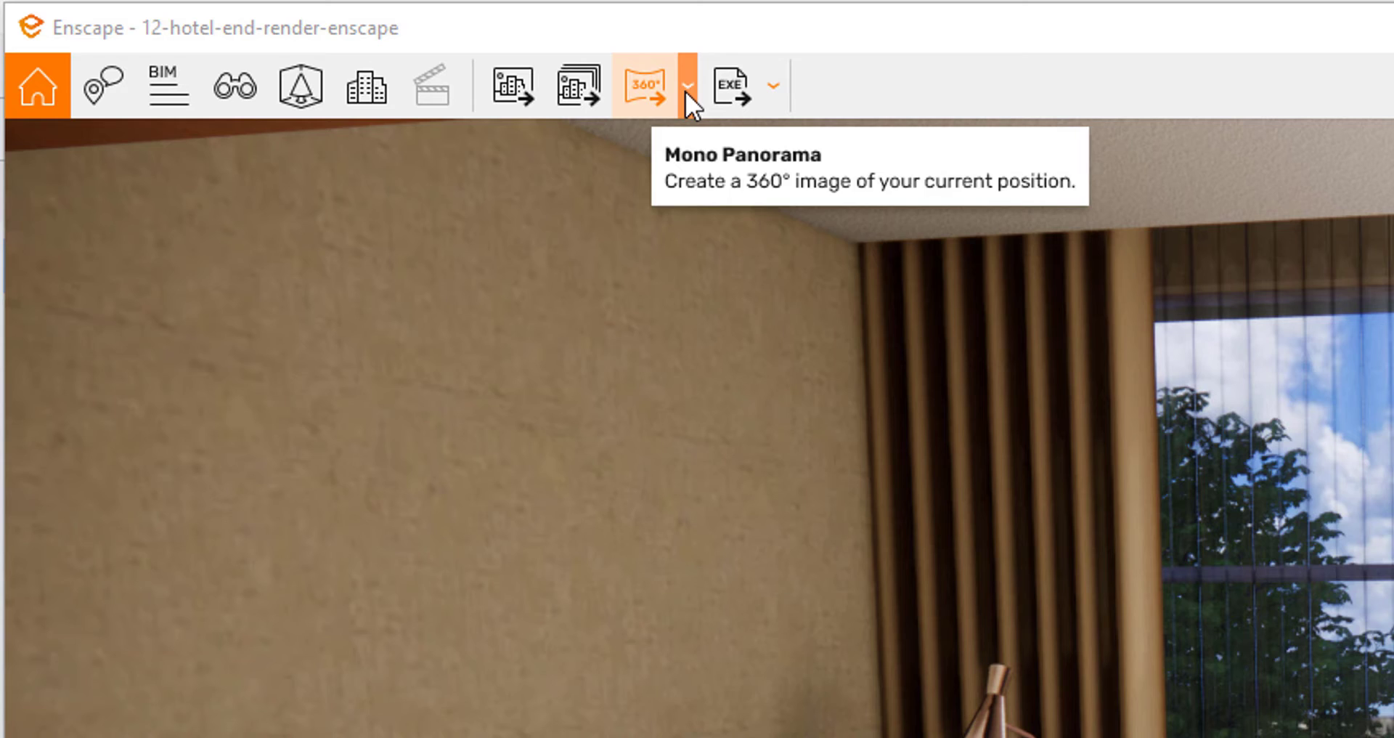
Render a Mono Panorama from the 360° panorama dropdown at the current camera position
left_click(687, 87)
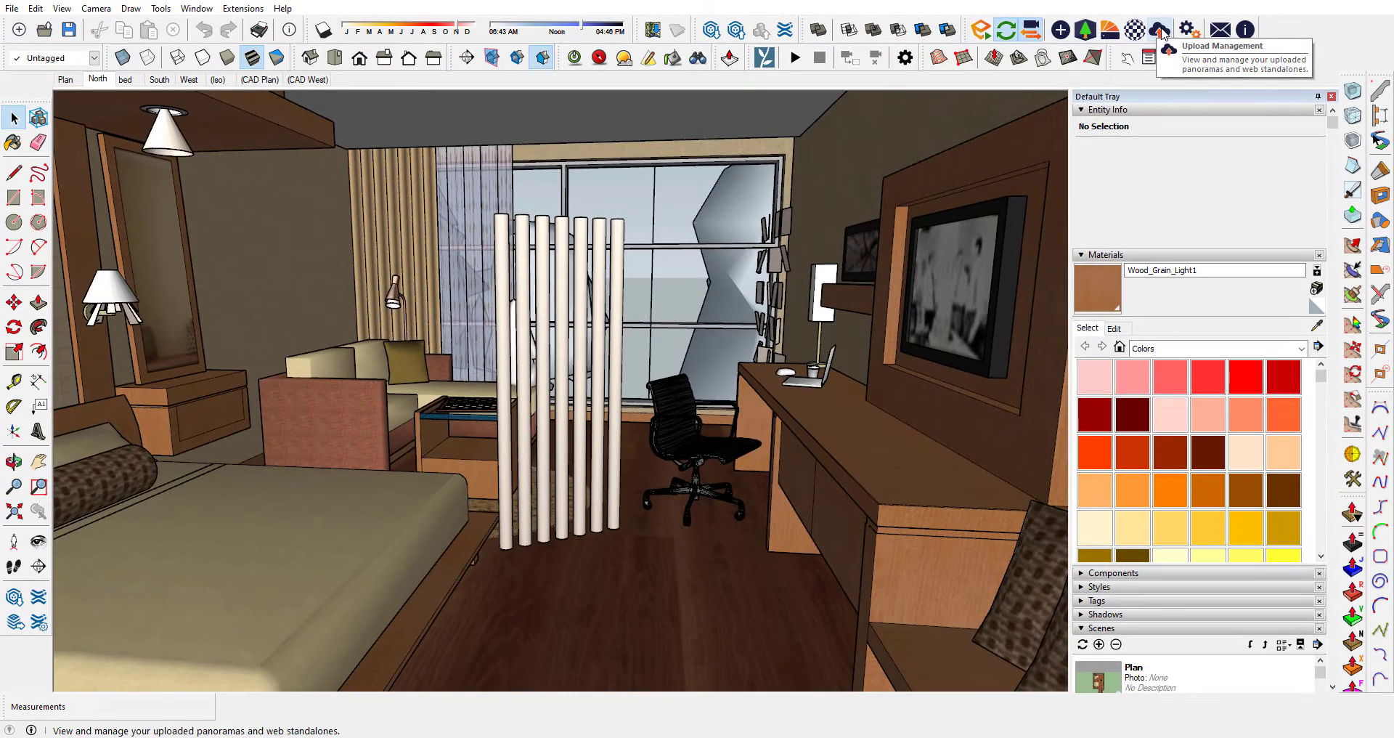
Download the panorama from Upload Management as hotel-enscape-panorama.jpg into the Desktop SKID folder
left_click(921, 64)
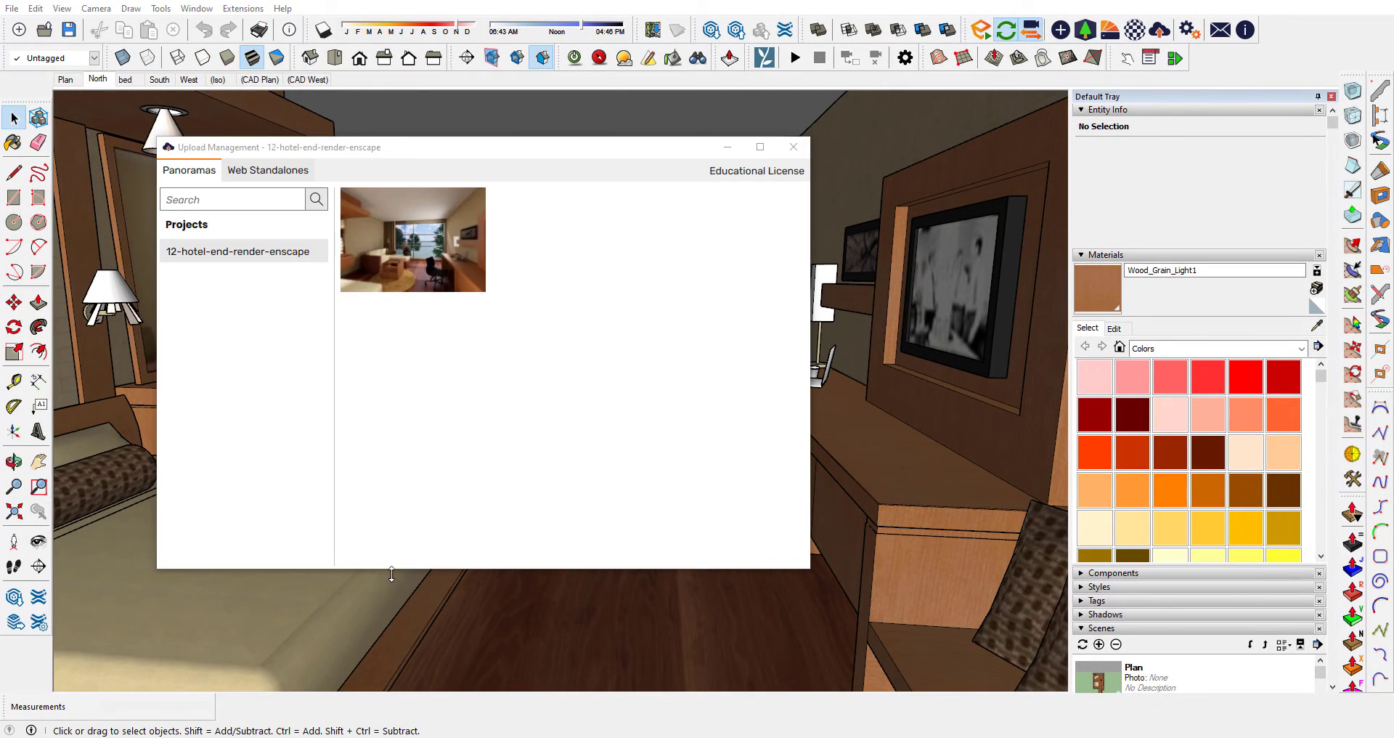
mouse_move(455, 274)
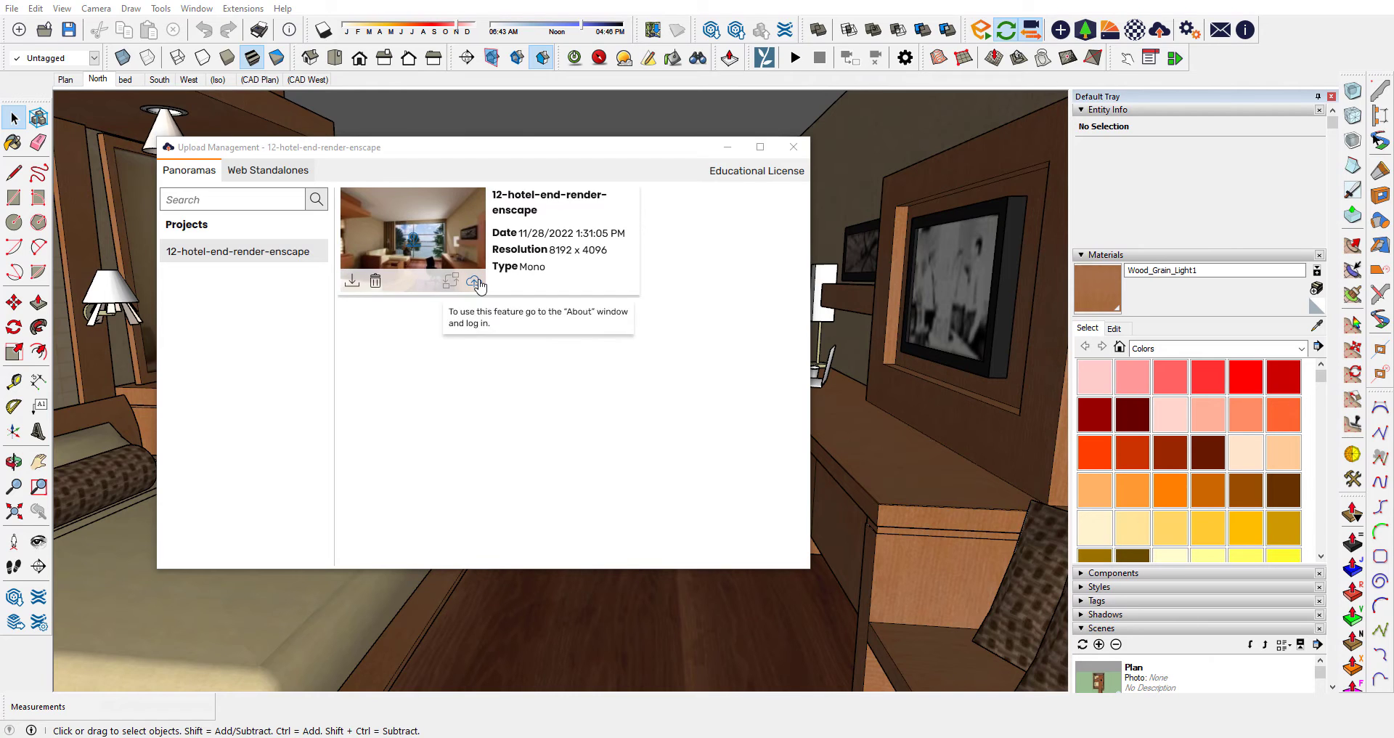
left_click(352, 283)
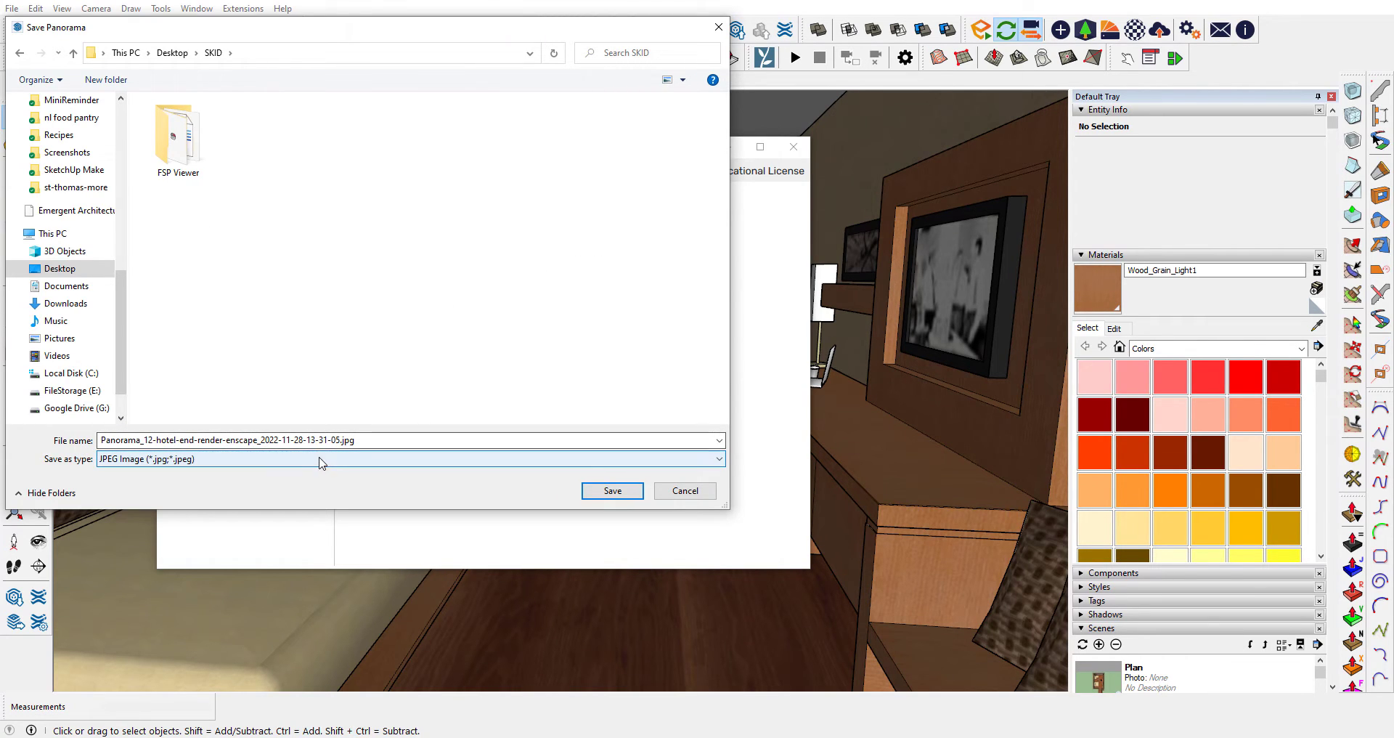
double_click(340, 438)
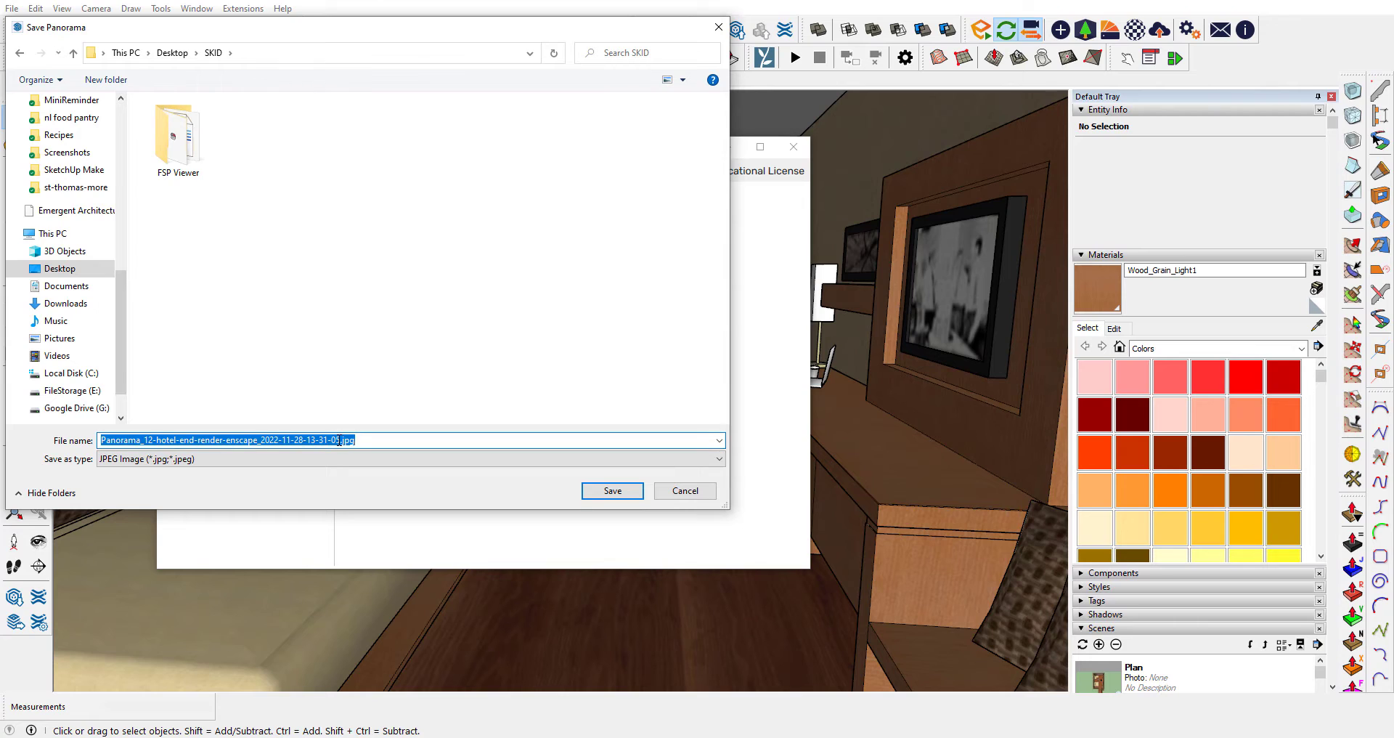
left_click_drag(340, 439, 72, 438)
double_click(204, 441)
type("hot")
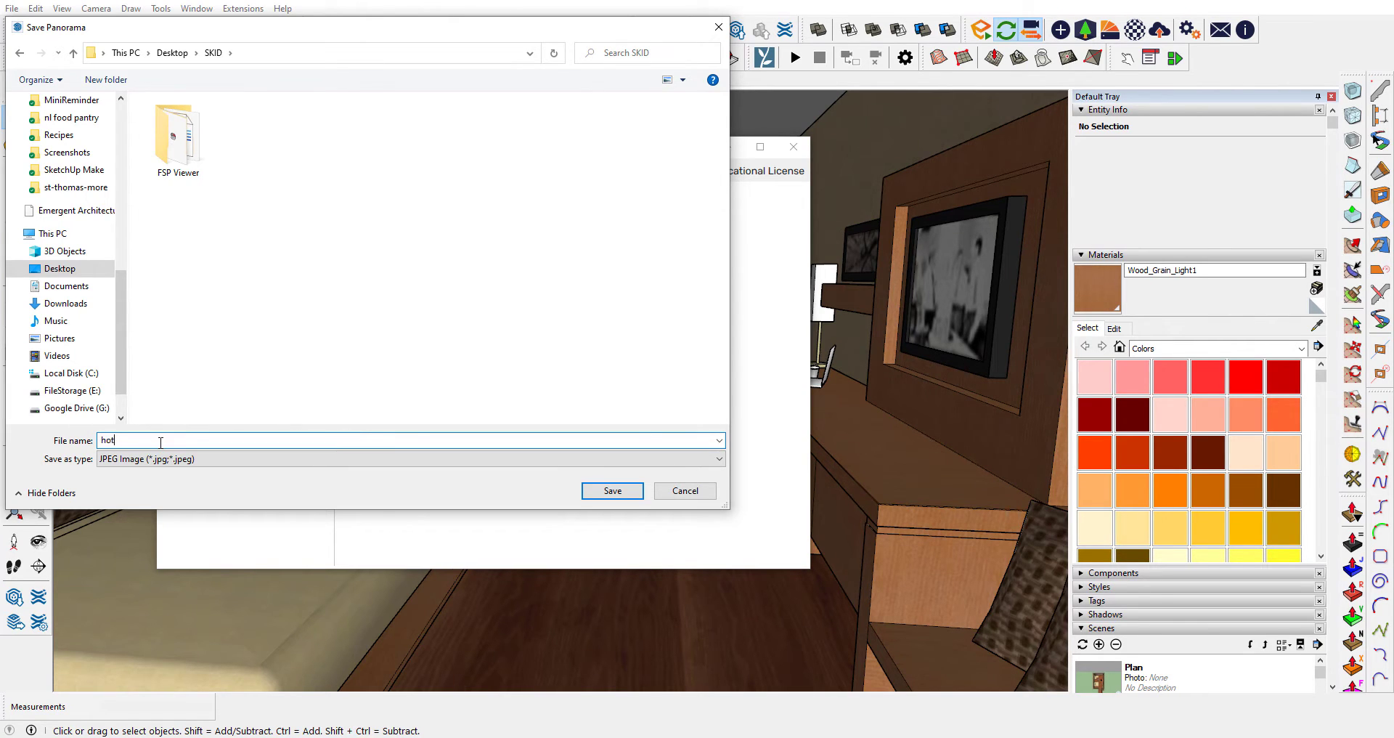
type("el-enscape-panorama")
left_click(621, 491)
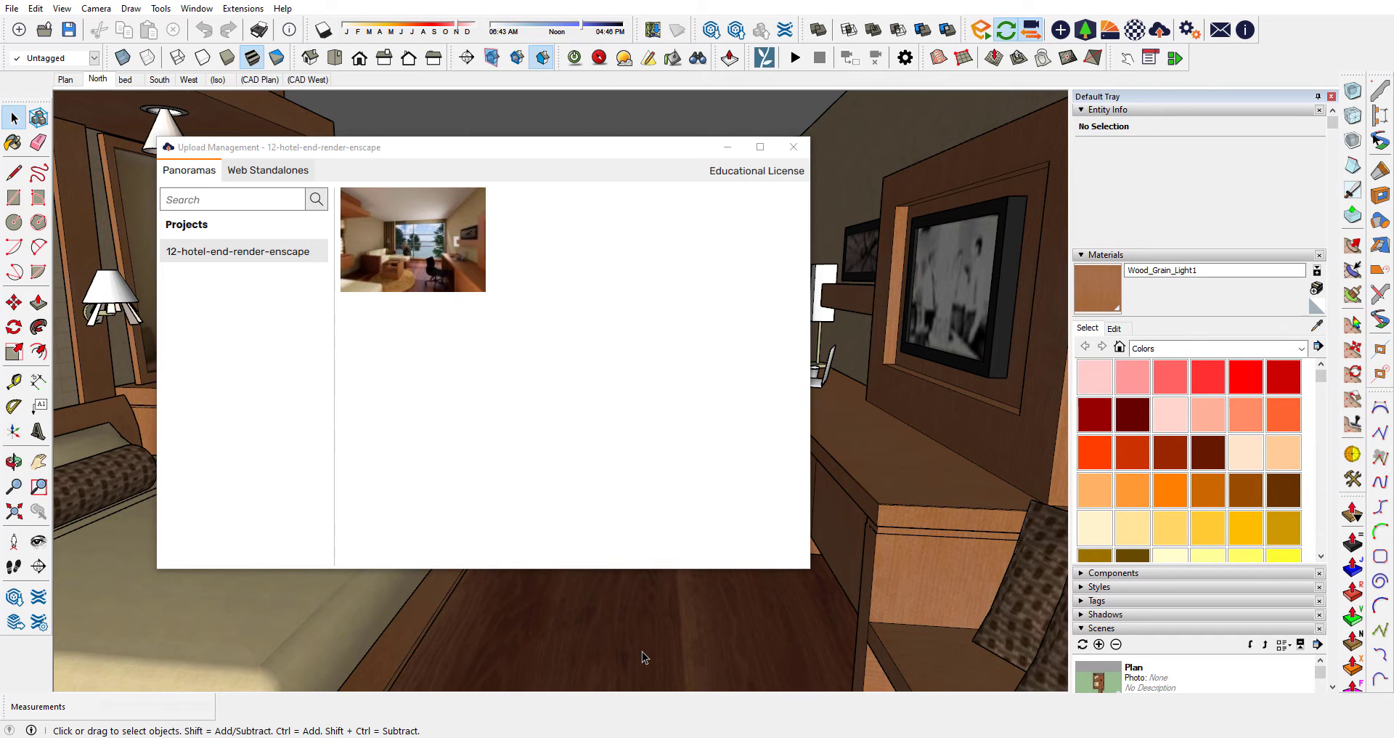
left_click(791, 149)
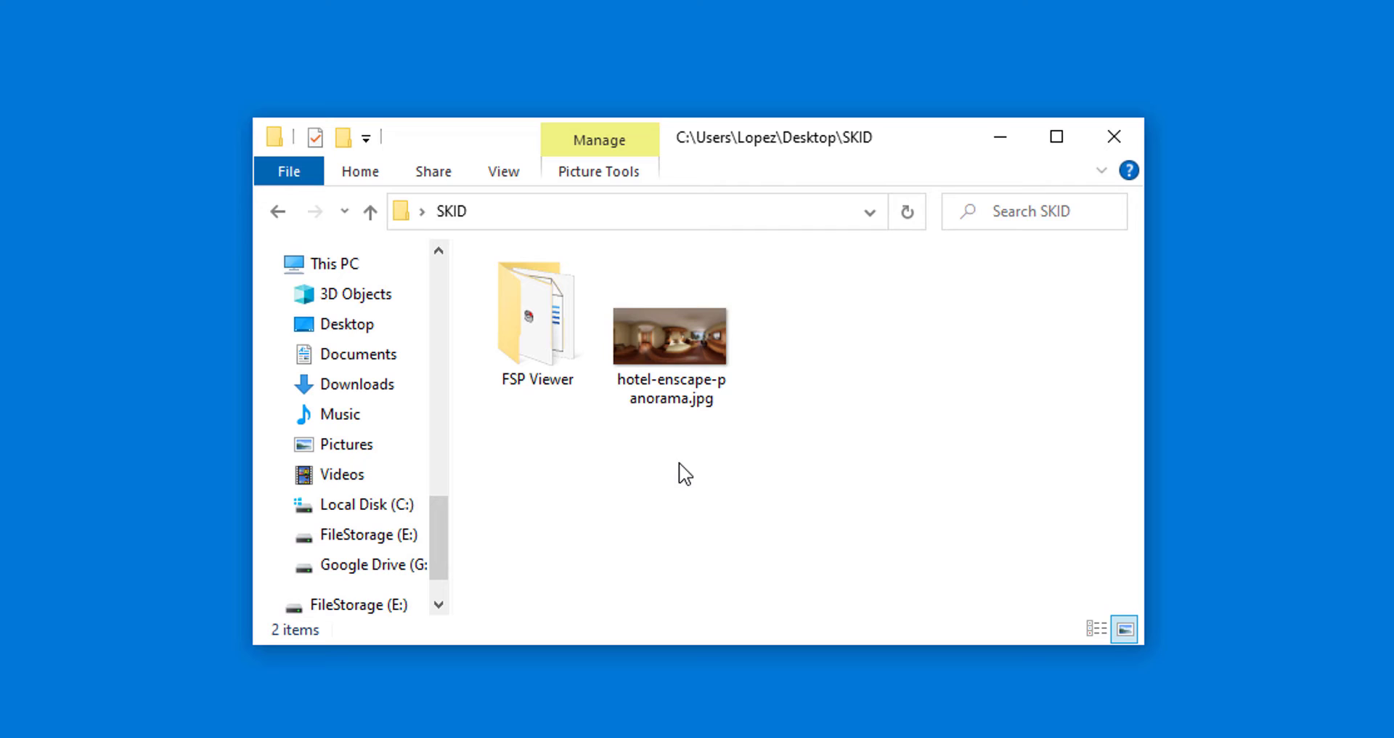
Move hotel-enscape-panorama.jpg into the FSP Viewer folder and open that folder
left_click(664, 360)
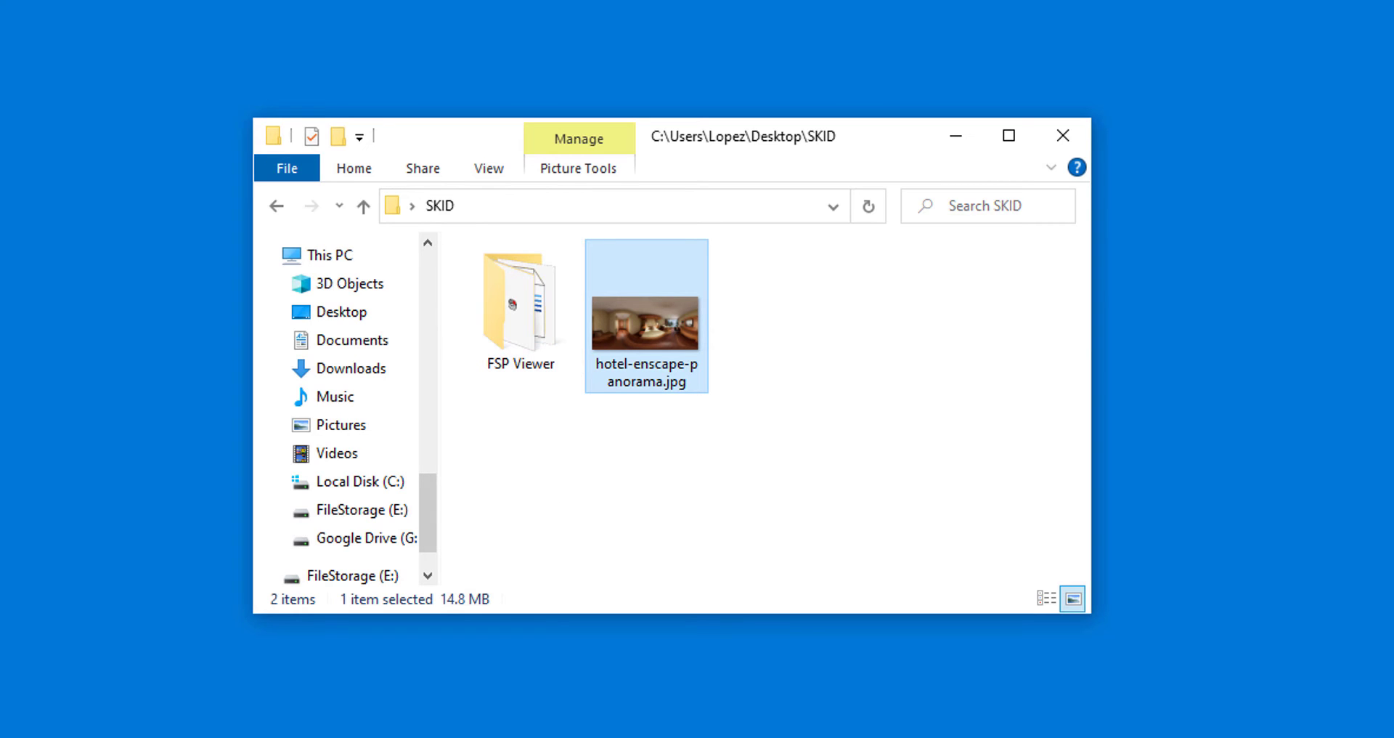
left_click_drag(660, 326, 525, 316)
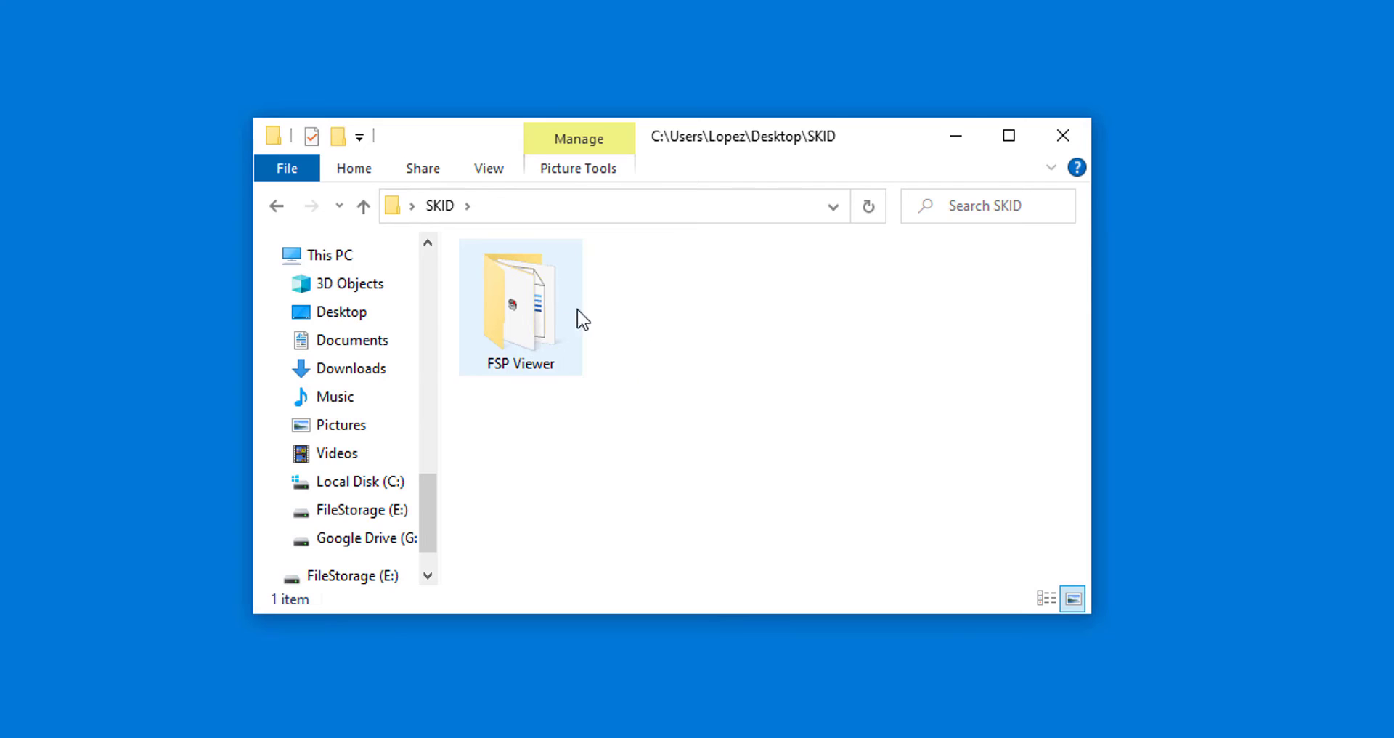
double_click(538, 340)
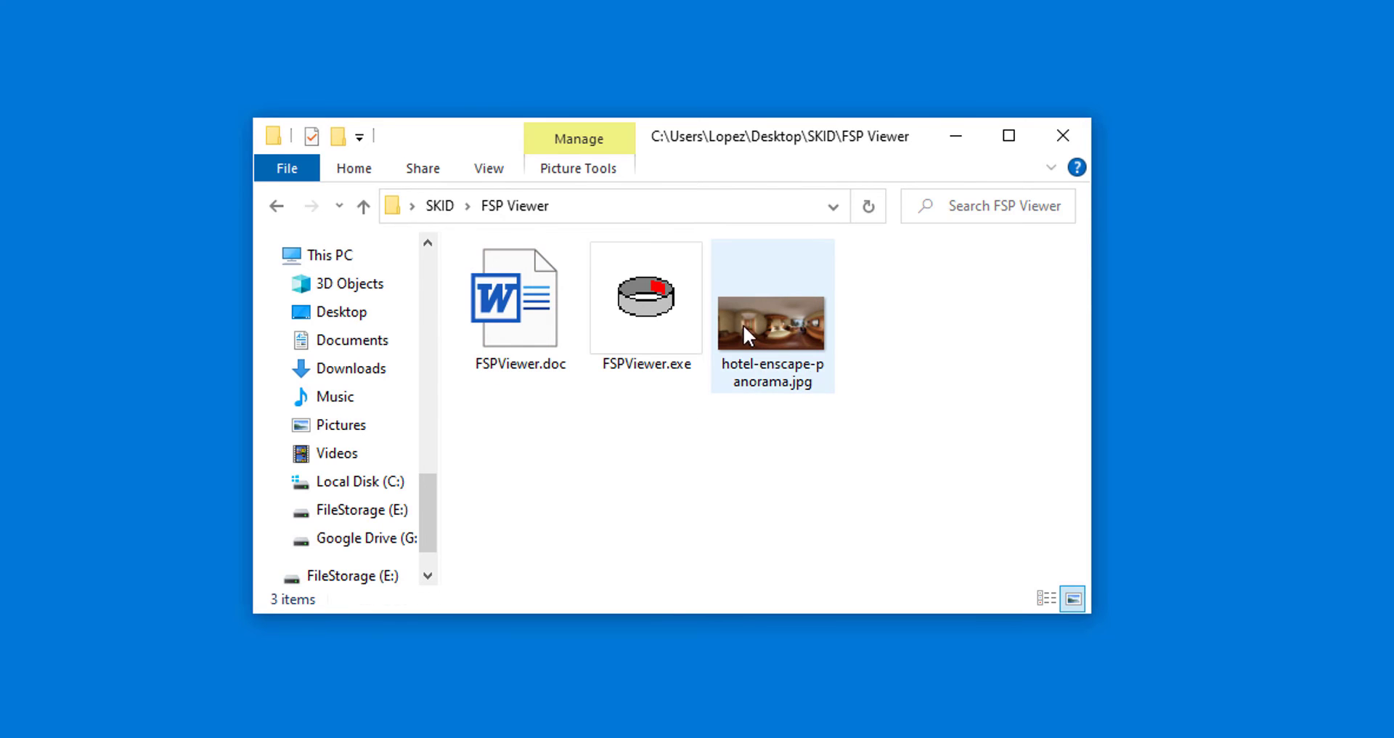
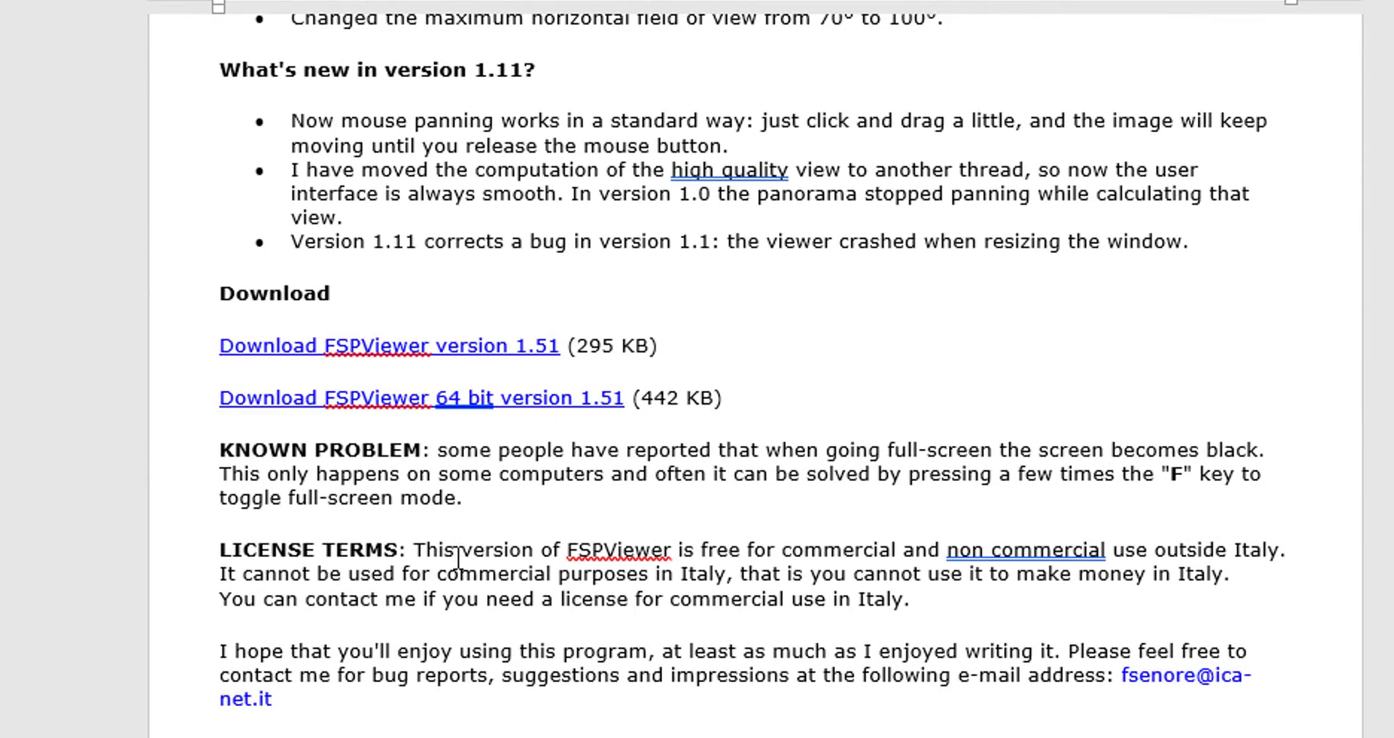
Select and deselect the LICENSE TERMS paragraph, then open hotel-enscape-panorama.jpg with FSPViewer.exe
left_click_drag(268, 551, 917, 615)
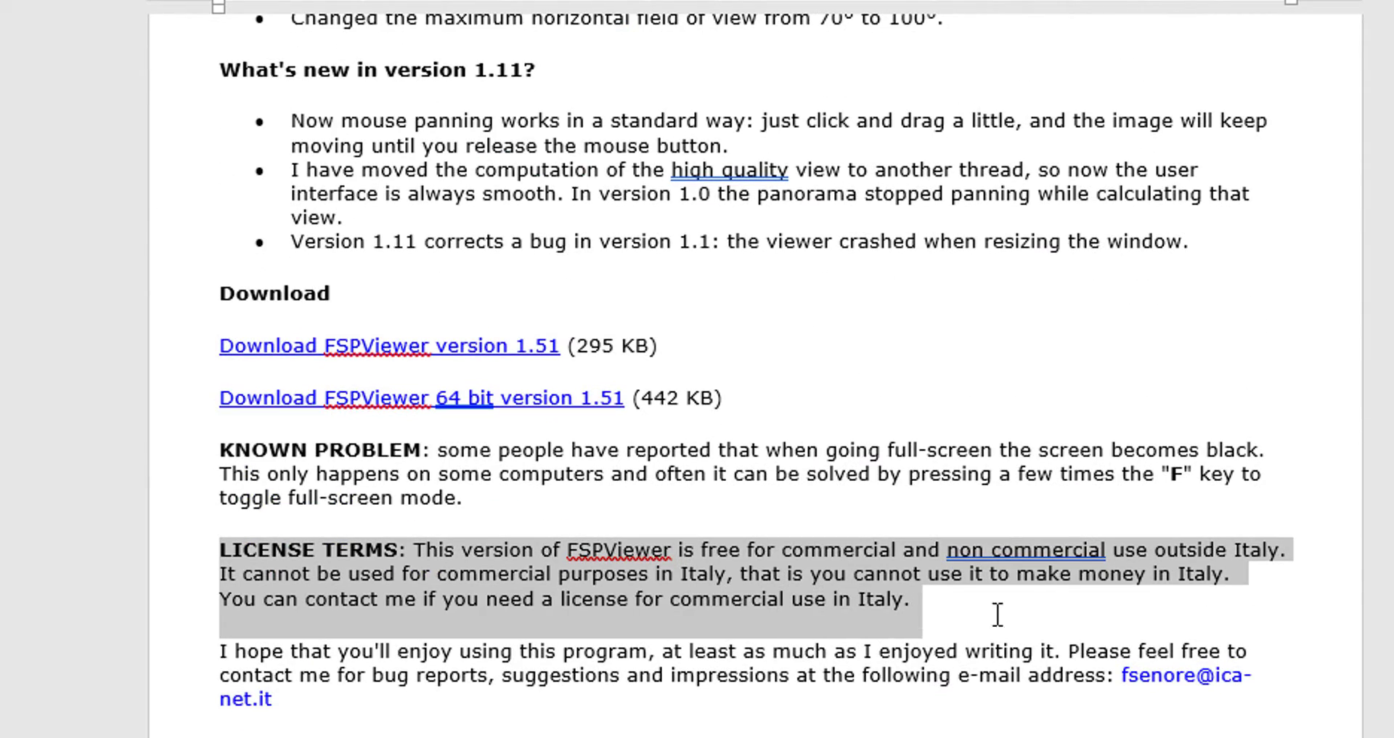
key("ctrl+End")
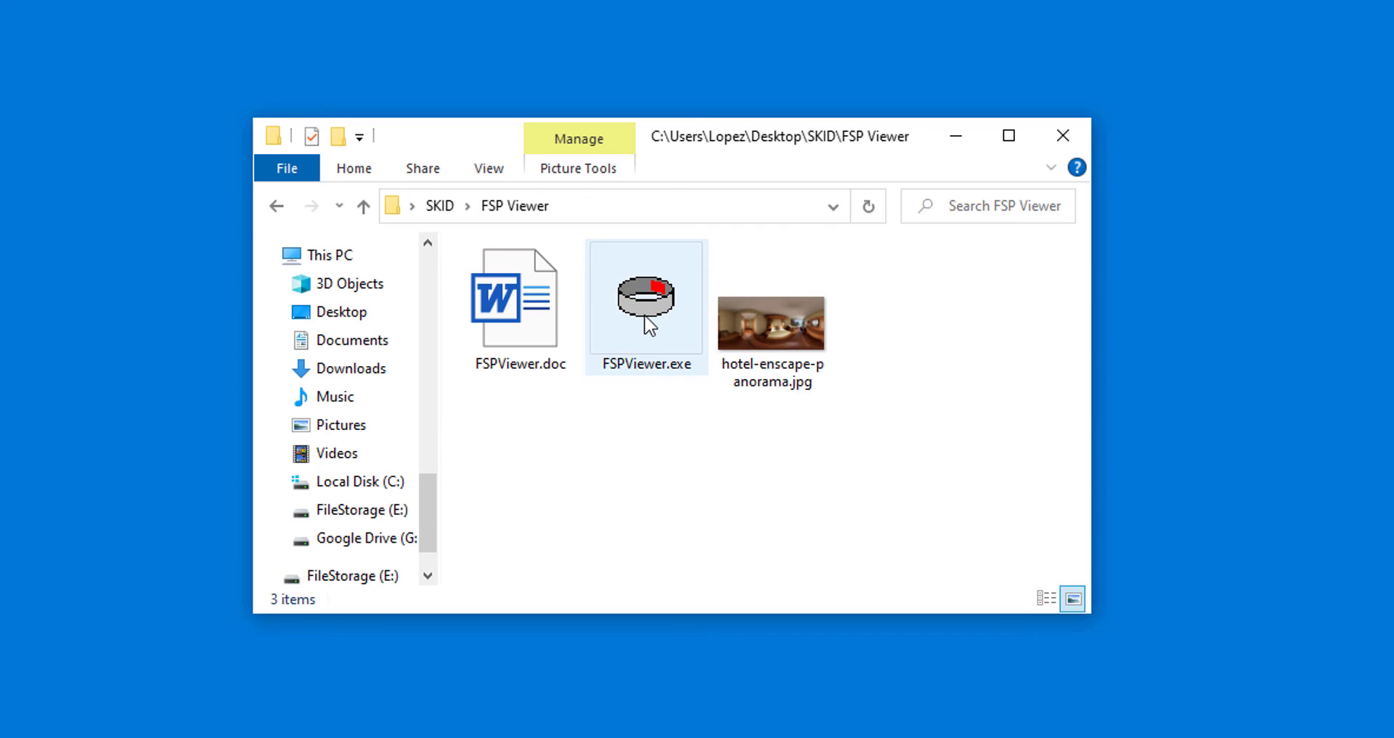
mouse_move(649, 325)
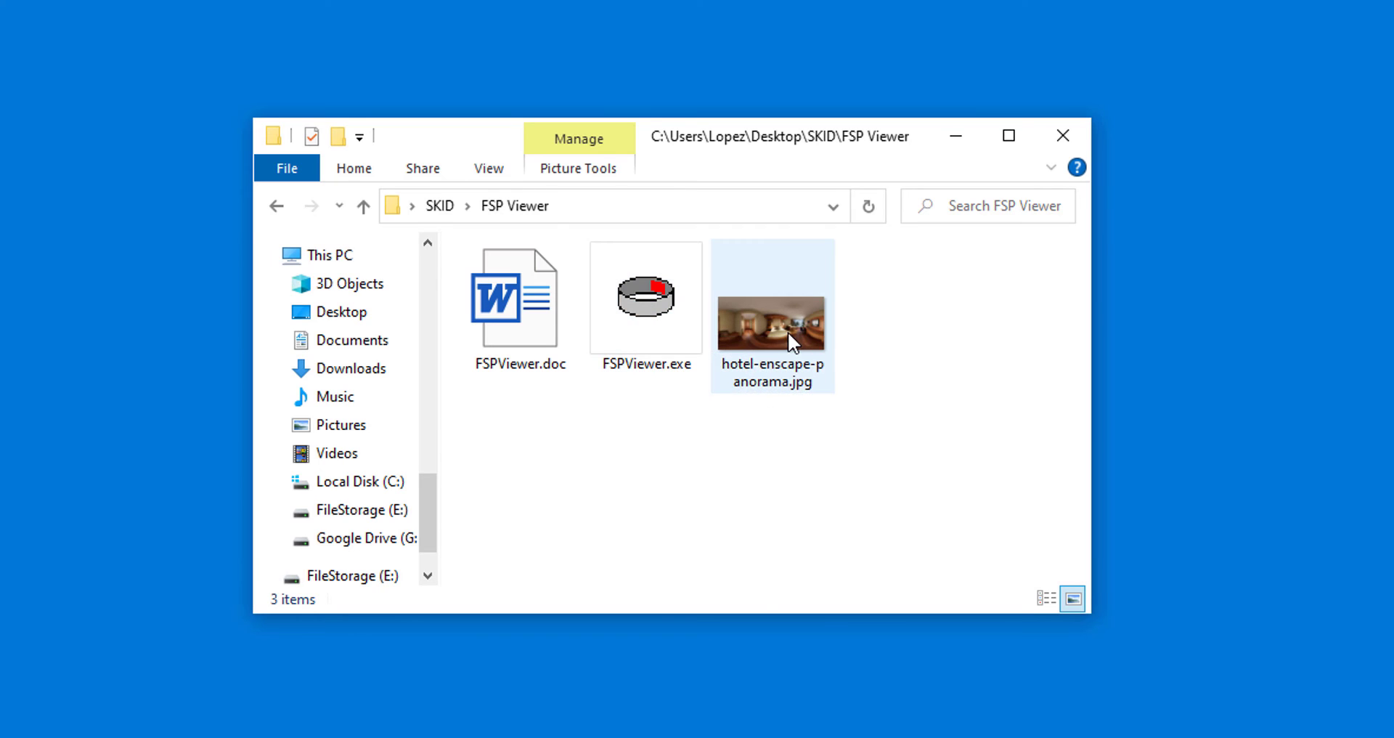
left_click_drag(787, 331, 655, 317)
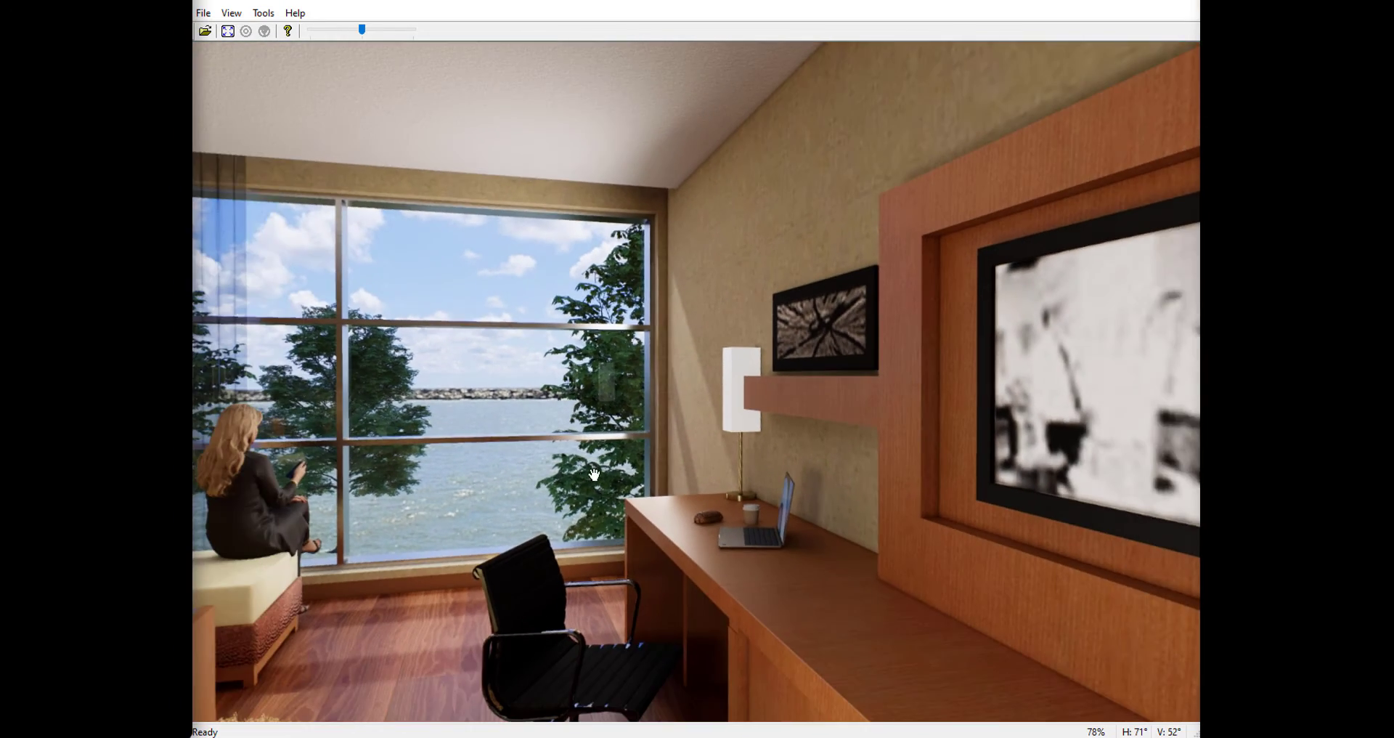
Pan left and right across the hotel room, zooming in slightly on the sofa, window, bed and mirror
left_click_drag(594, 474, 885, 414)
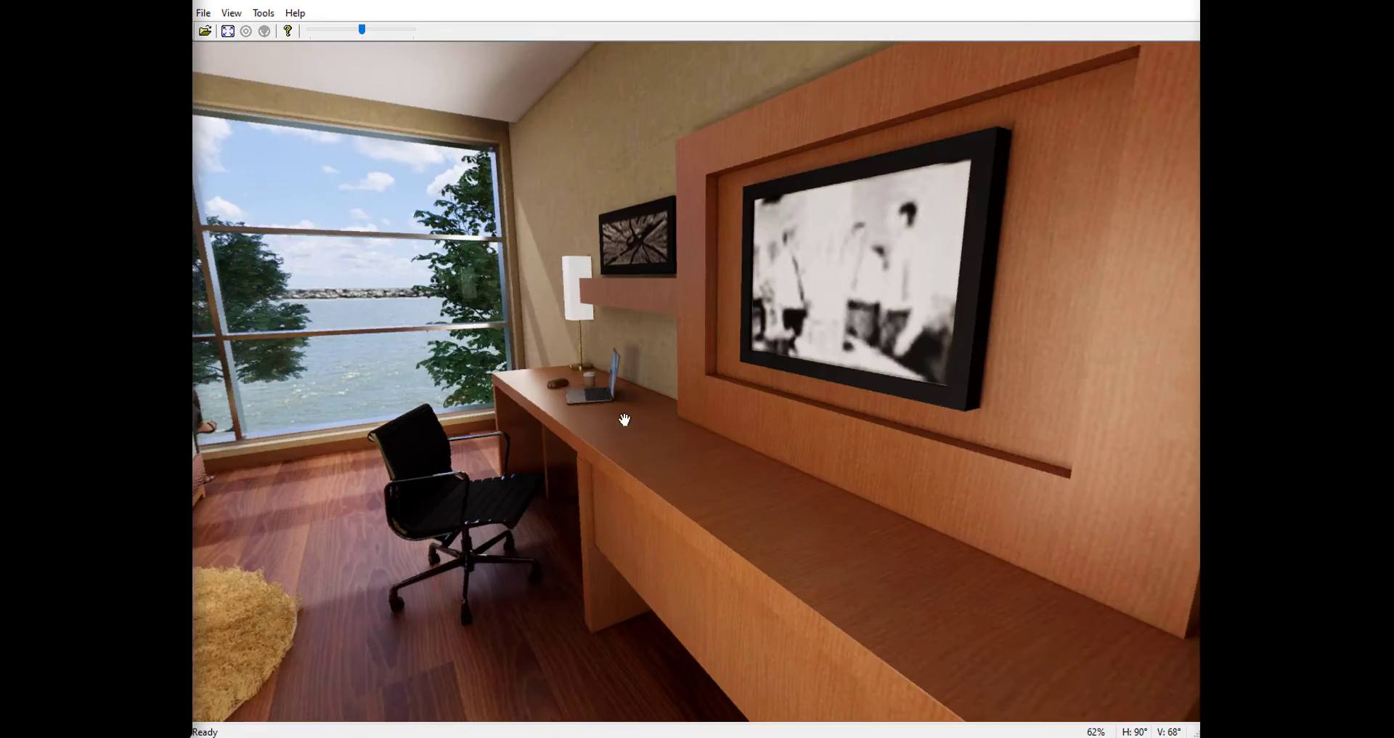
left_click_drag(624, 420, 587, 438)
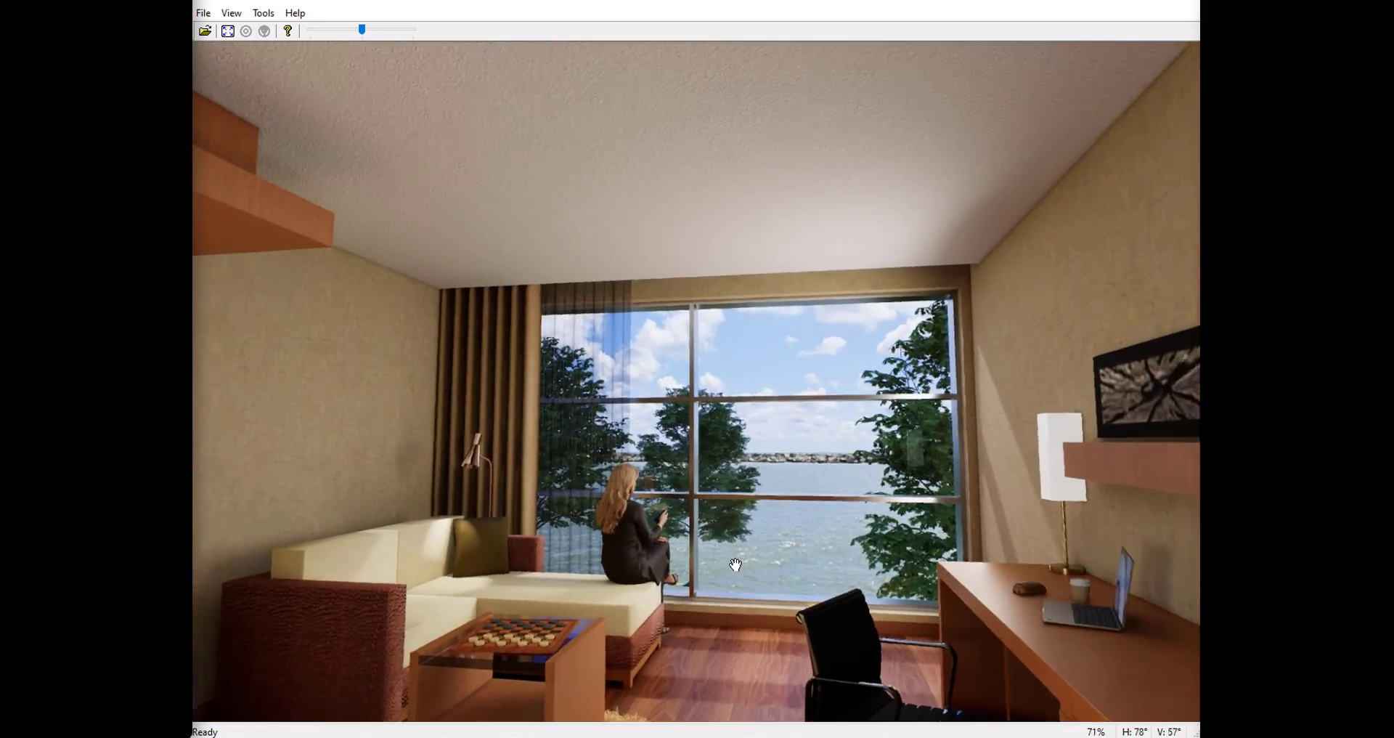
scroll(730, 549, "up", 2)
left_click_drag(736, 565, 724, 534)
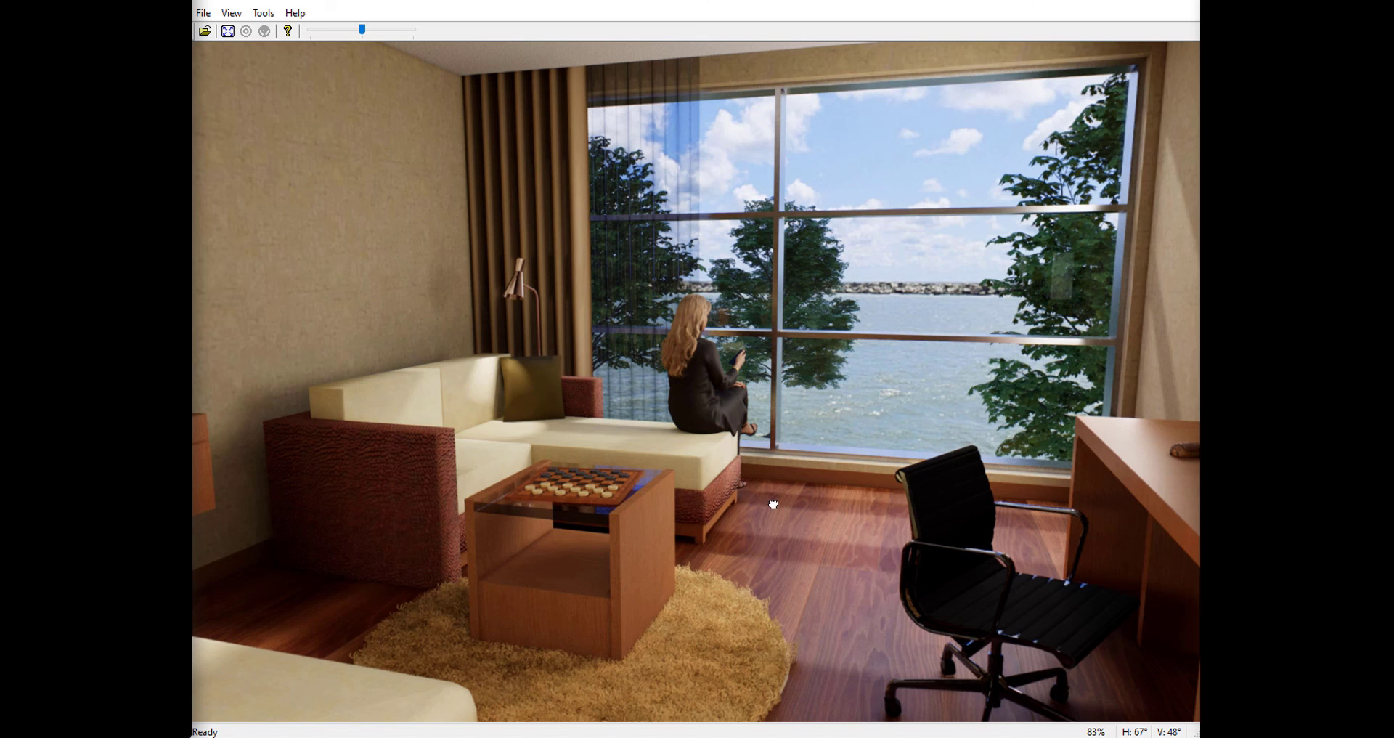
left_click_drag(773, 504, 697, 493)
left_click_drag(615, 461, 772, 449)
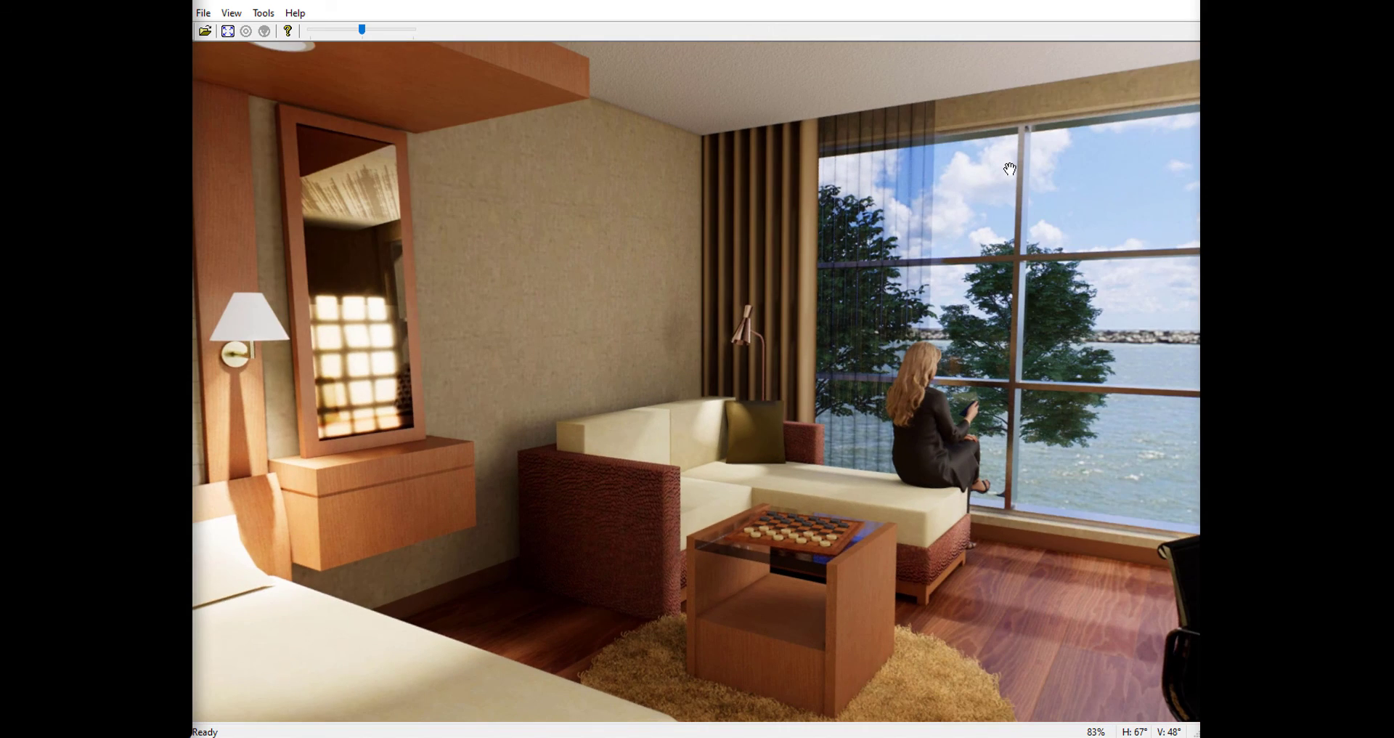